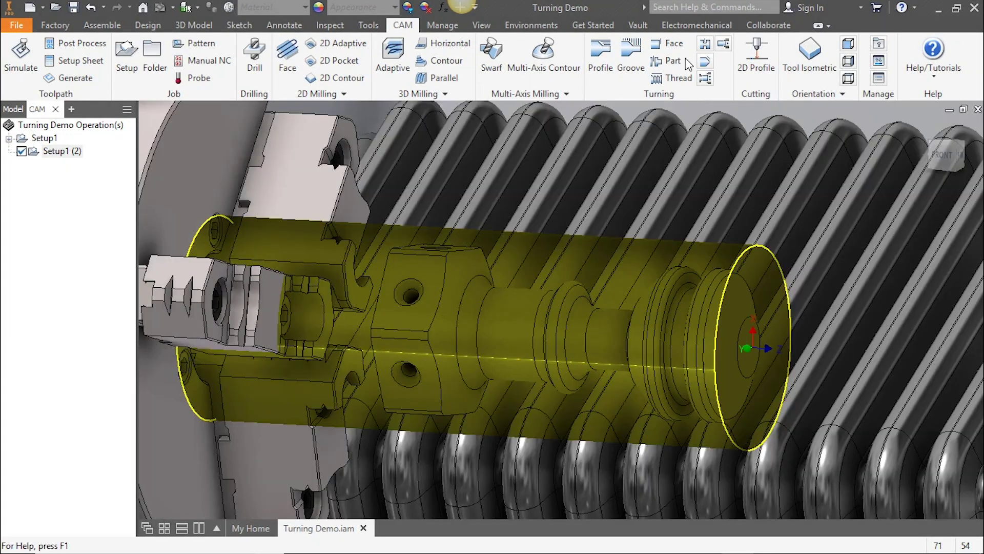
Start a new turning Face operation from the CAM tab's Turning group
left_click(668, 44)
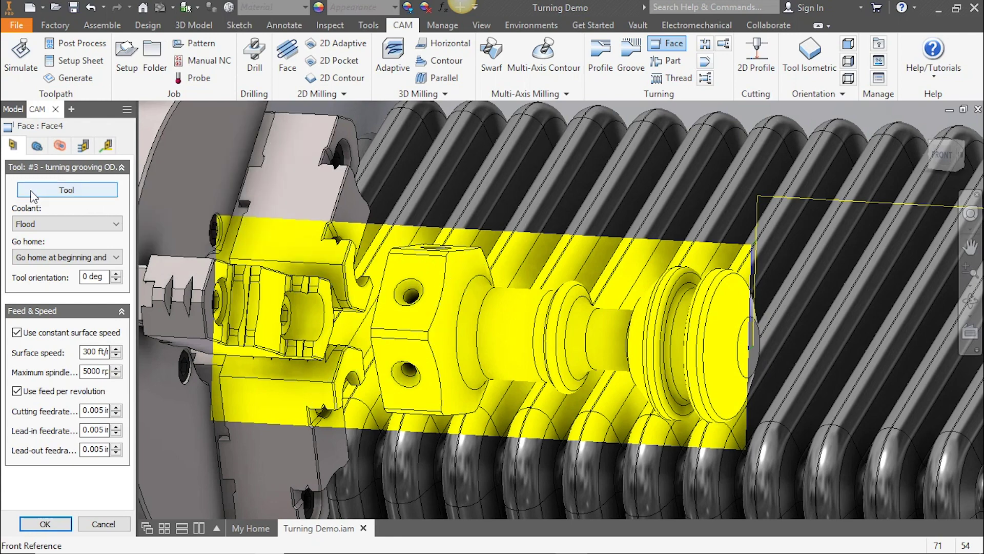
Use the CNMT T308 right-hand tool from the Turning - Sample Tools library
left_click(66, 190)
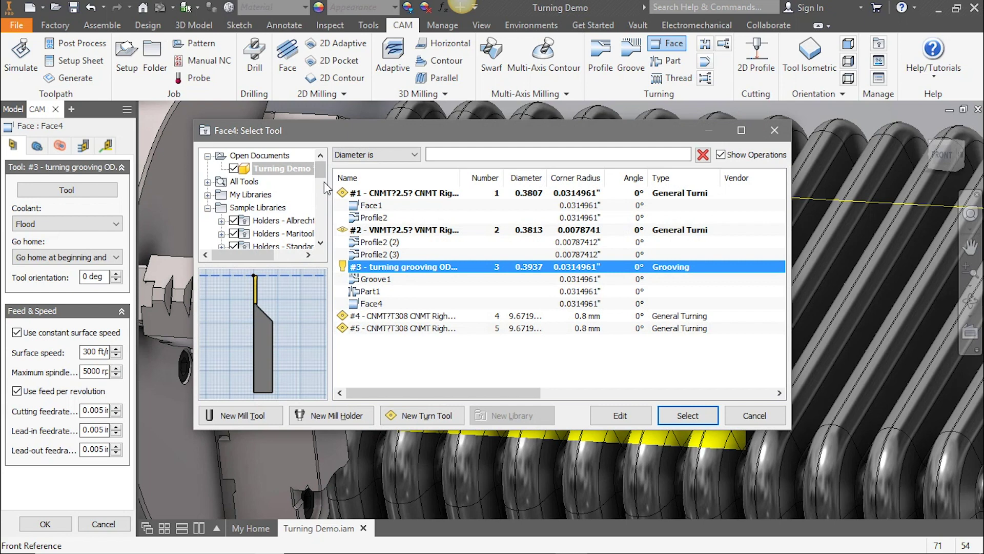
scroll(321, 172, "down", 1)
left_click_drag(321, 171, 321, 223)
left_click(296, 219)
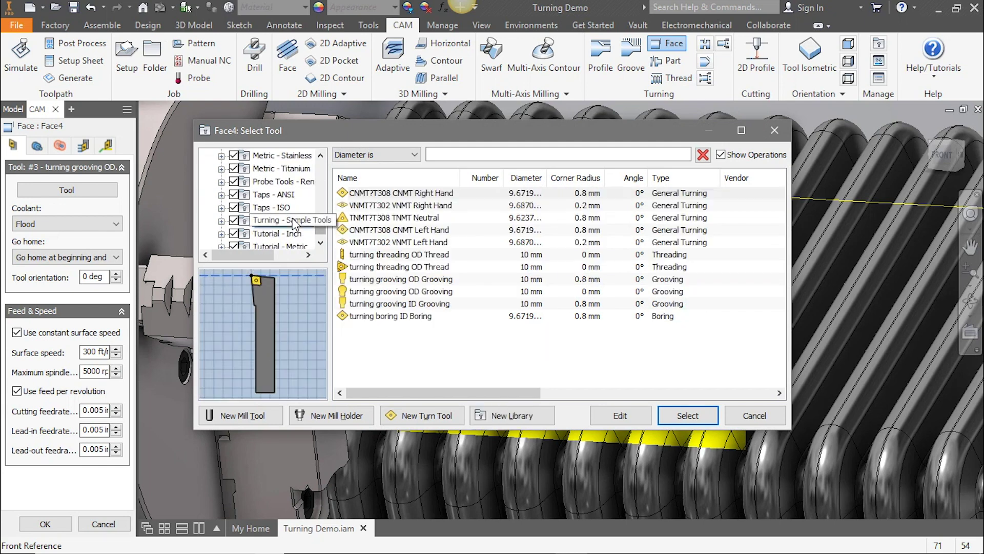
left_click(399, 193)
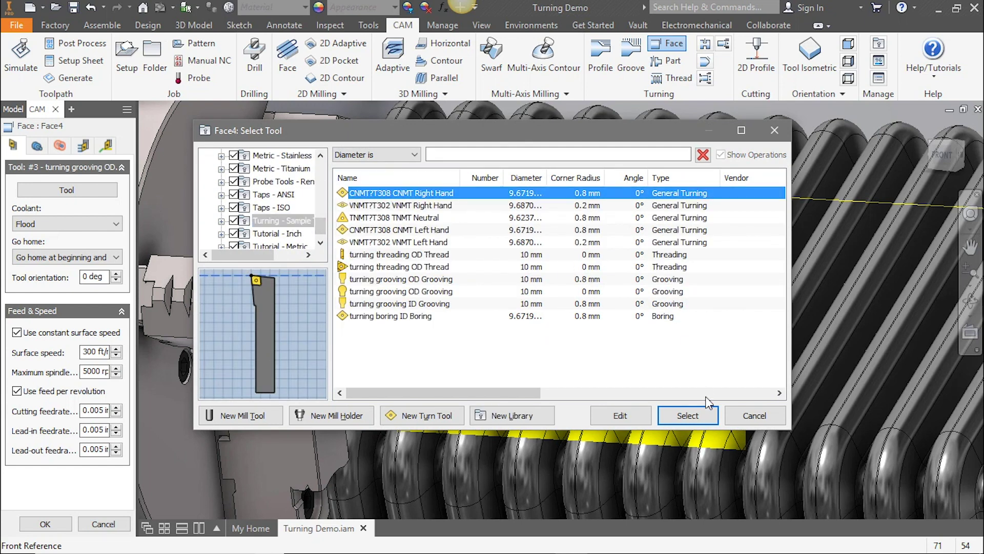
Confirm the tool and keep Flood coolant with Go home at beginning and end
left_click(688, 416)
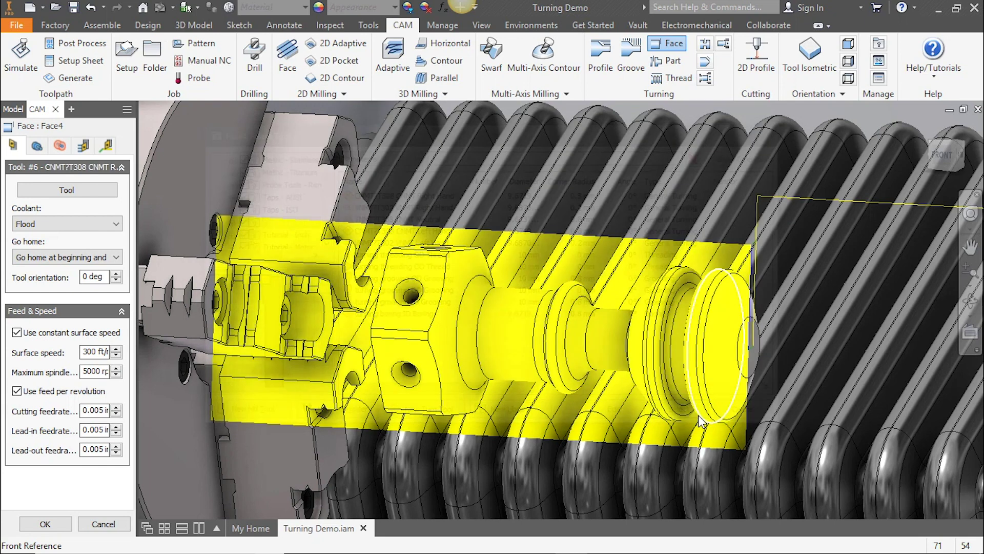
left_click(104, 232)
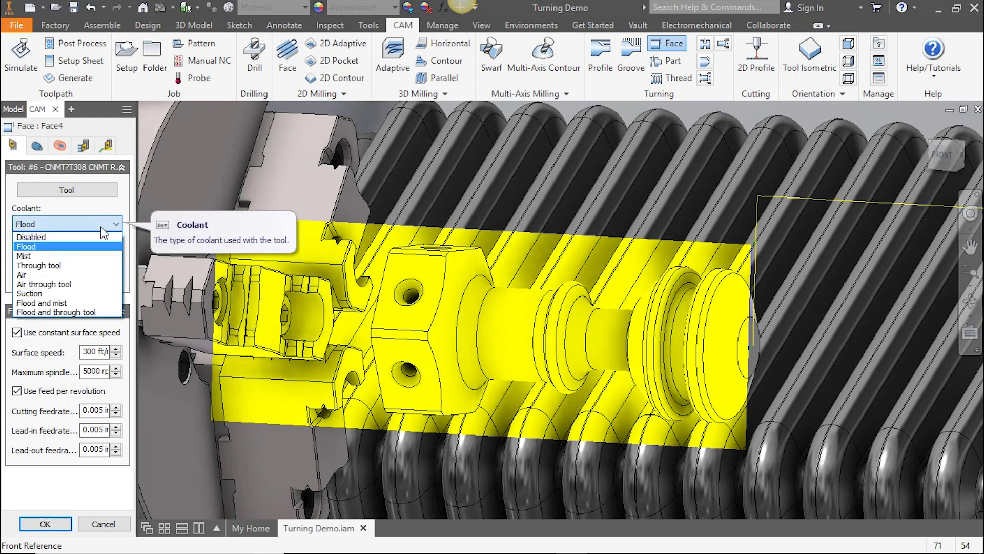
left_click(103, 233)
mouse_move(66, 257)
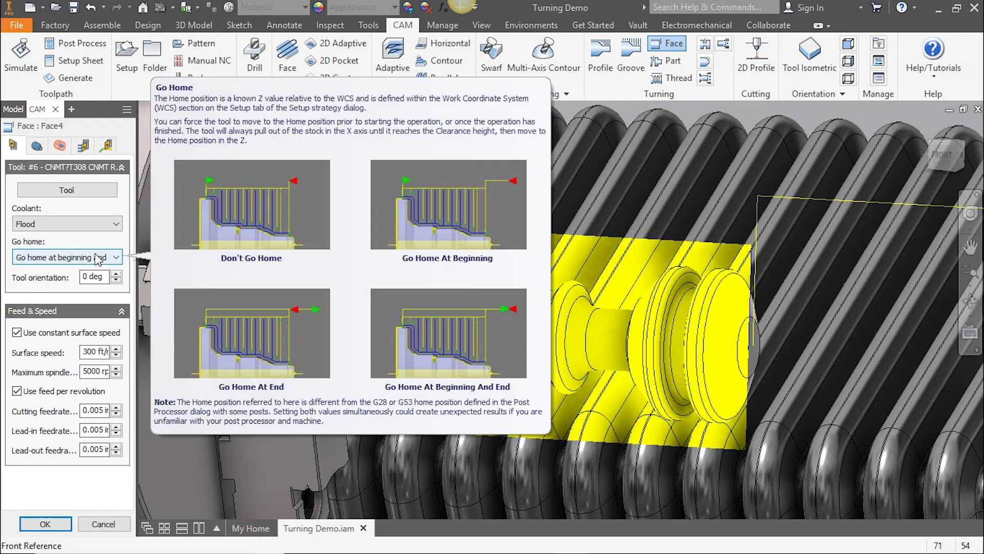
left_click(99, 260)
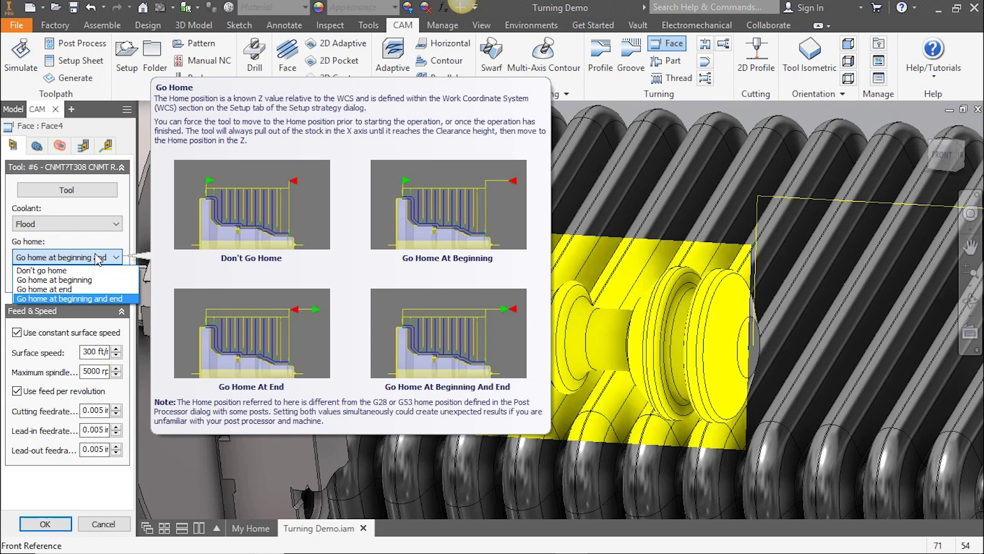
In the geometry settings, keep Model front as the front reference
left_click(37, 147)
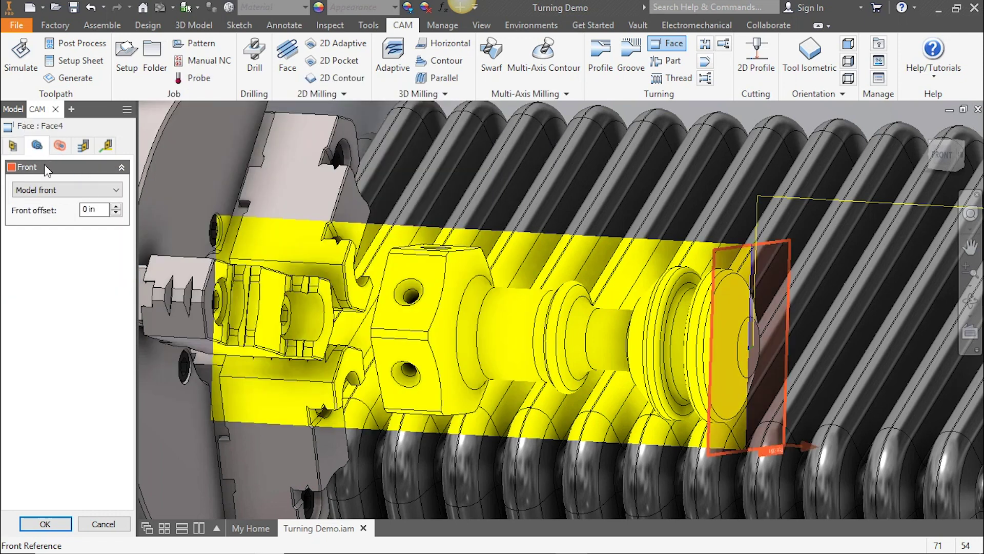
left_click(70, 194)
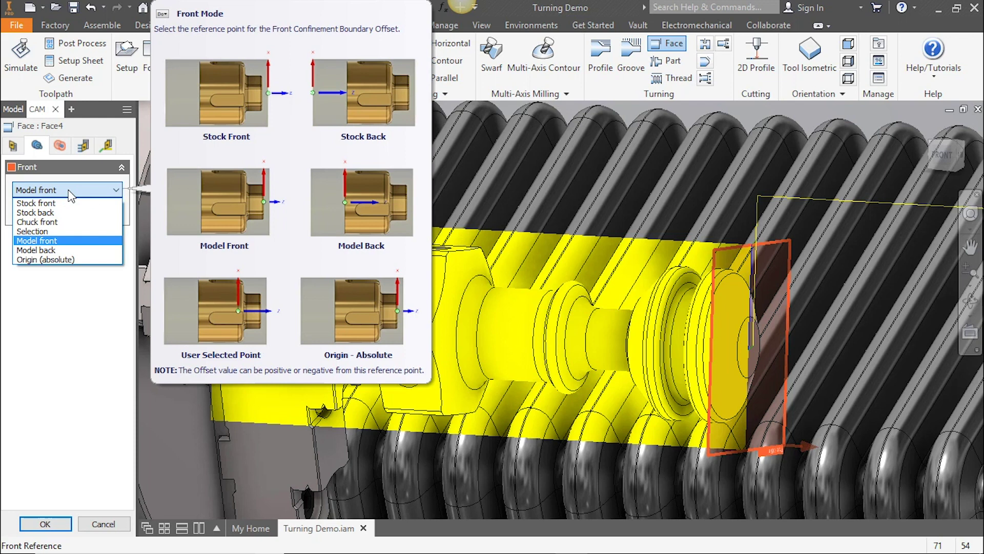
left_click(68, 191)
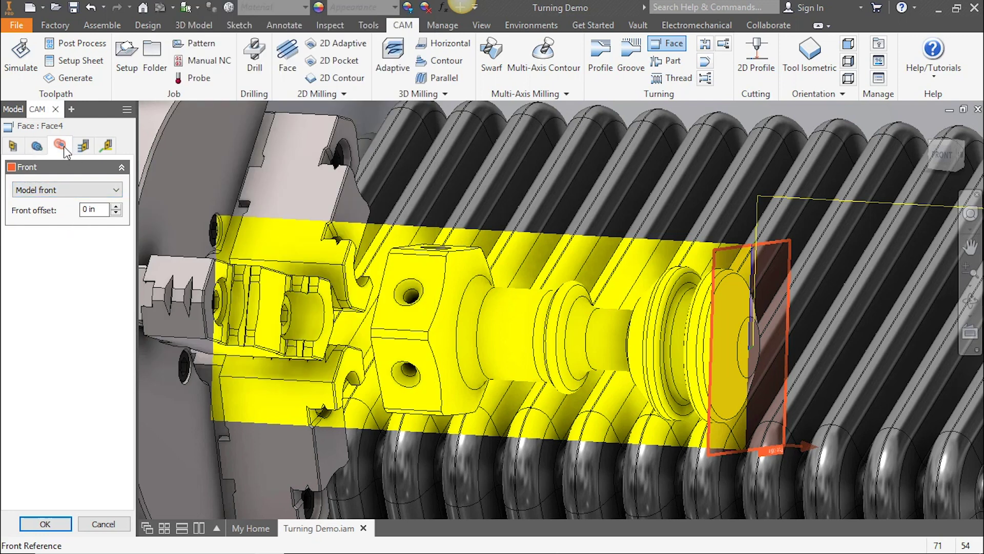
Set the Radii tab's Distance to cut beyond value to .02
left_click(64, 146)
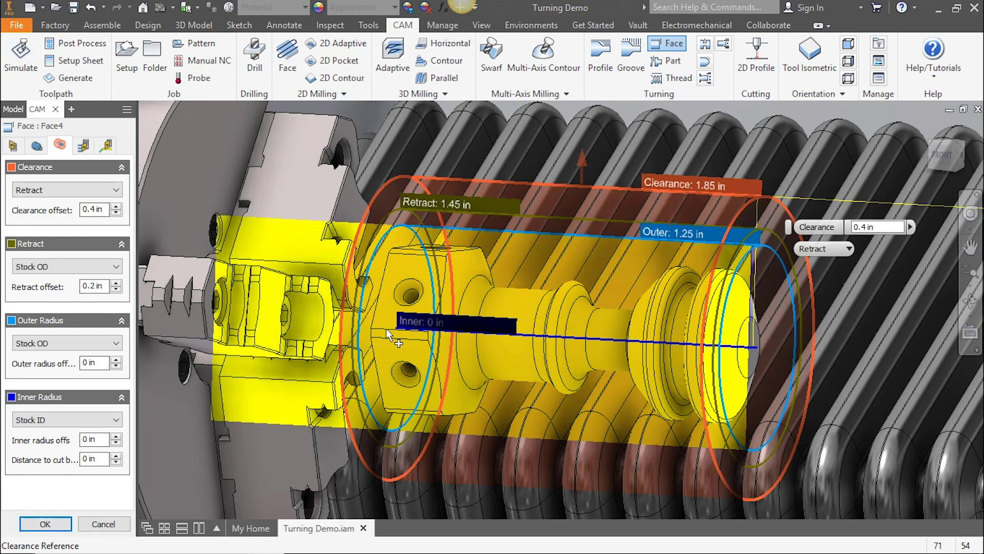
double_click(106, 459)
type(".02")
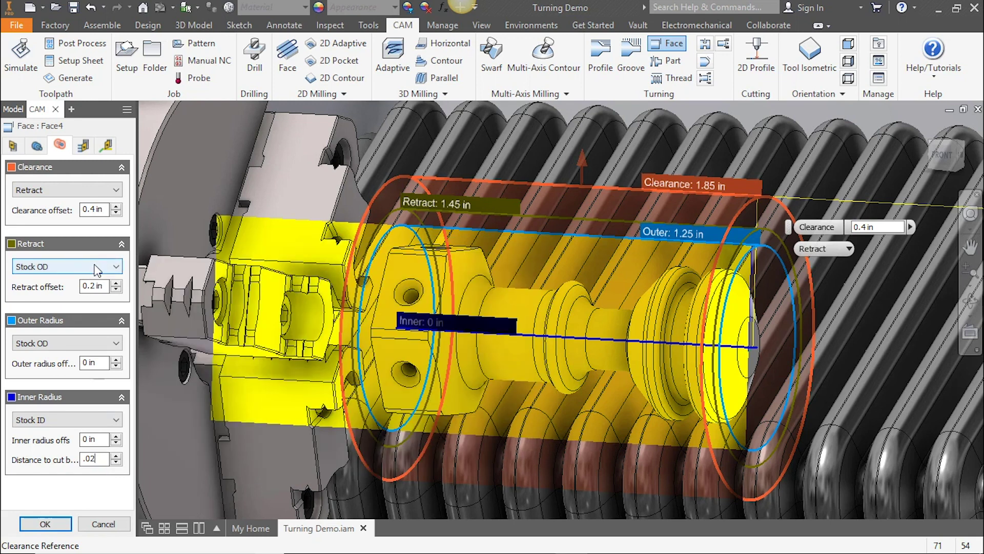
left_click(83, 148)
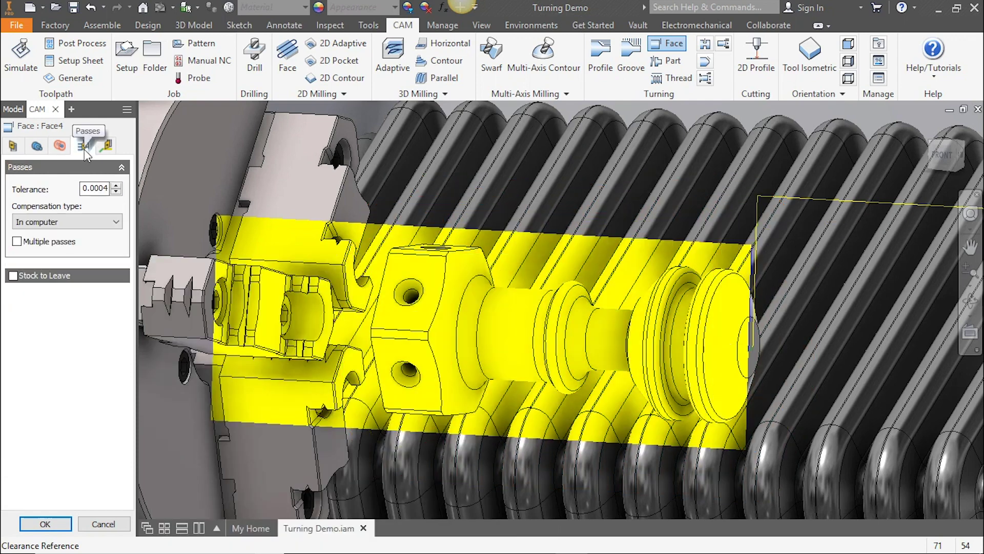
Turn on multiple passes at 0.04 in stepover plus one finishing pass
left_click(17, 242)
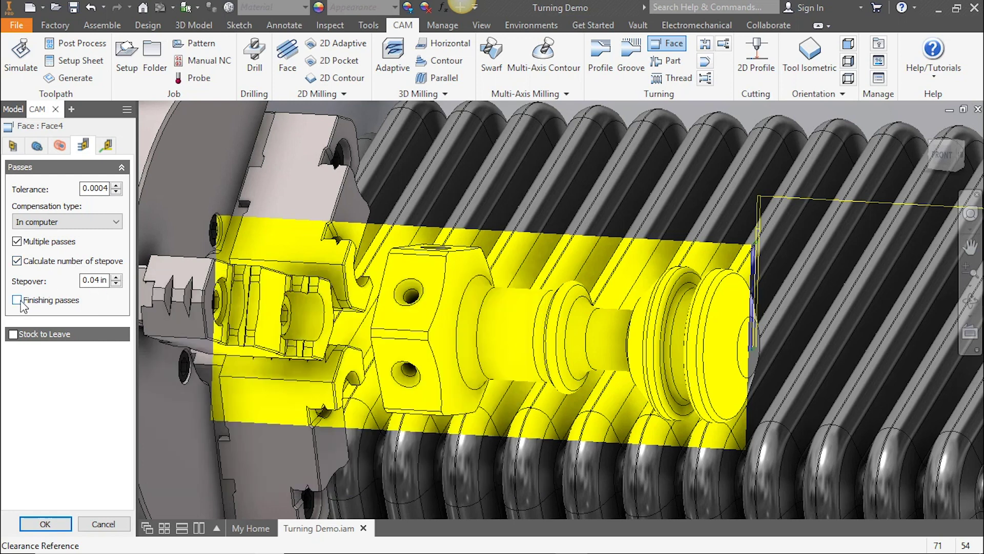
mouse_move(18, 299)
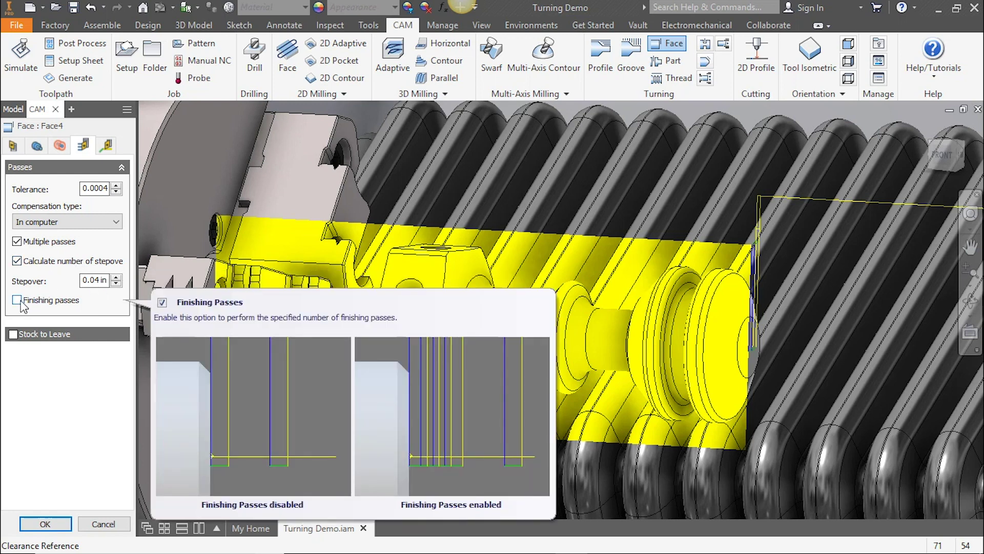
left_click(19, 302)
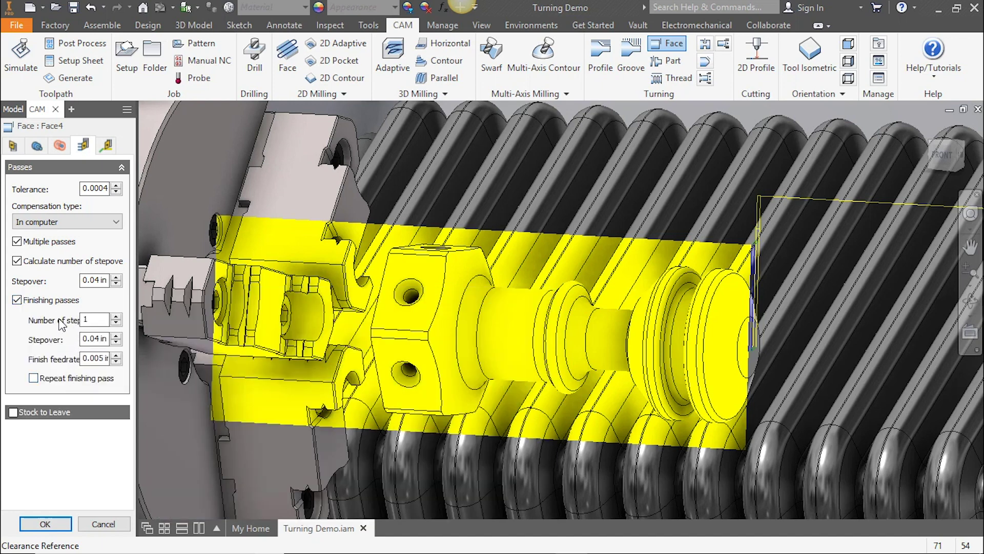
left_click(107, 148)
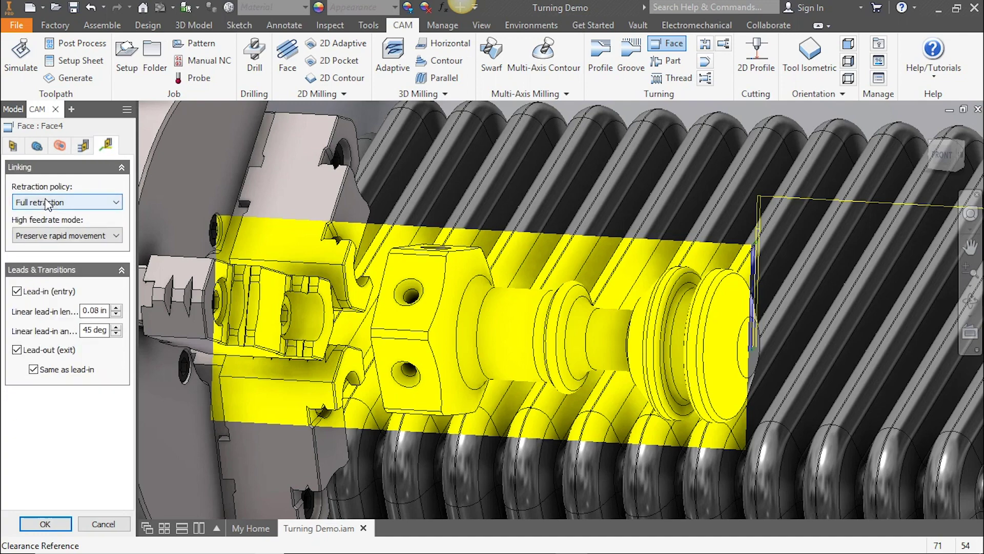
mouse_move(67, 236)
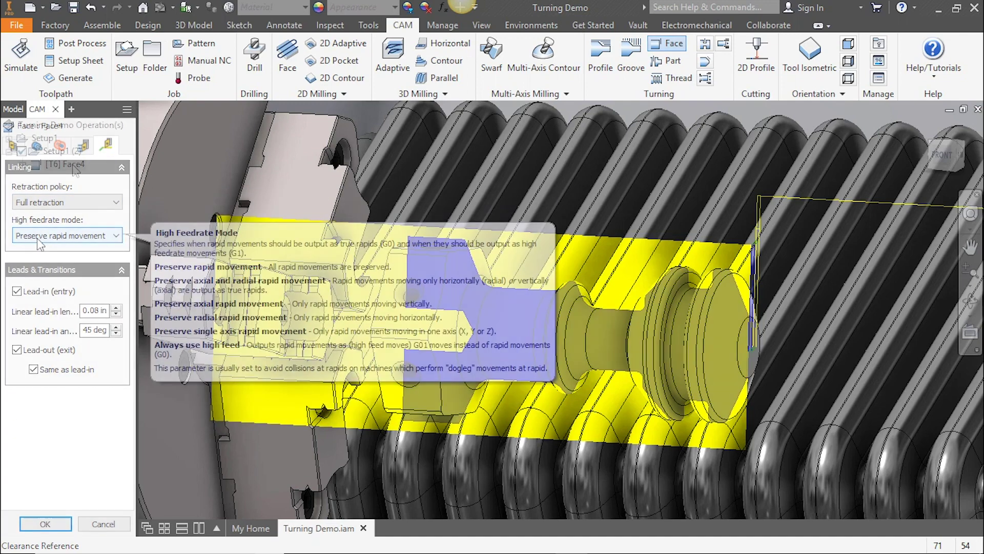
Run Simulate on the Face operation and start its toolpath playback
left_click(108, 224)
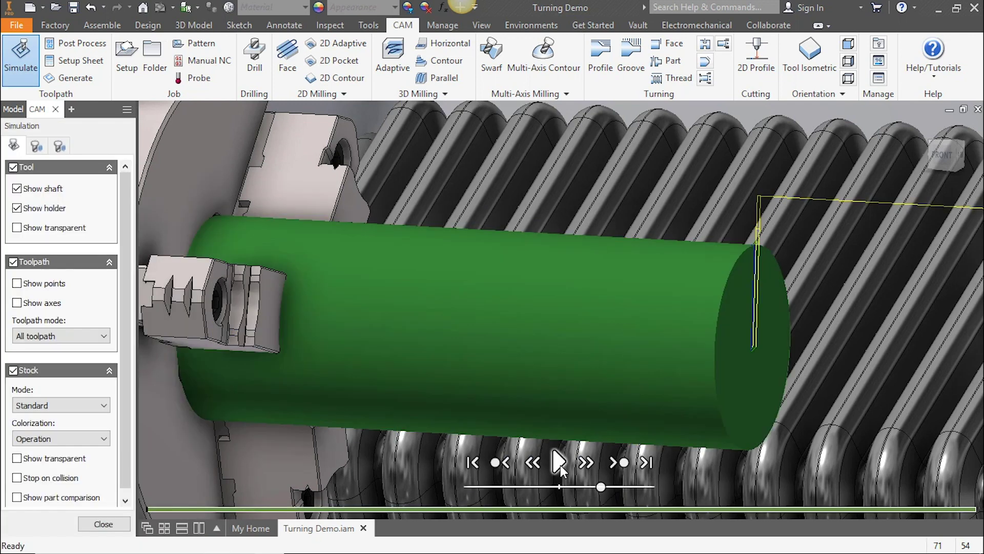
left_click(558, 463)
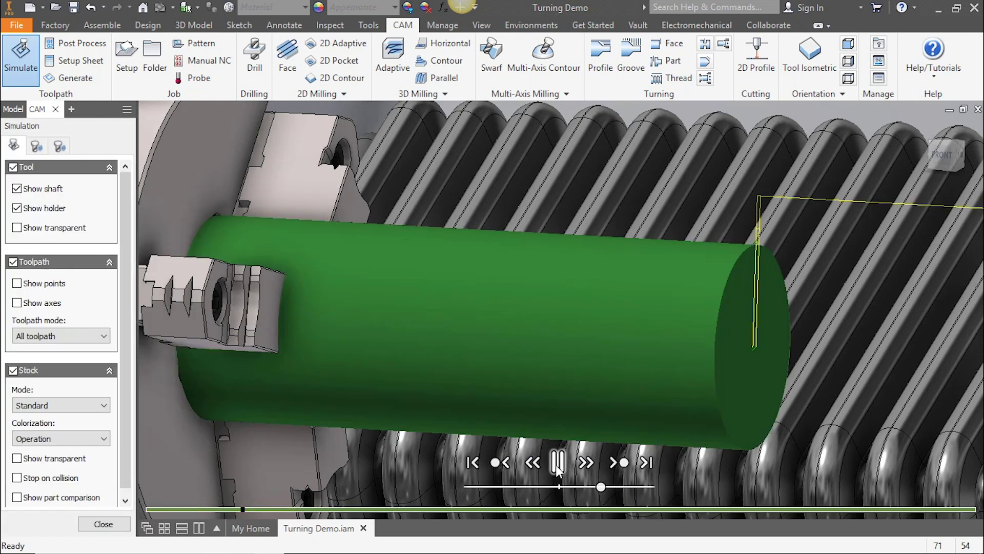